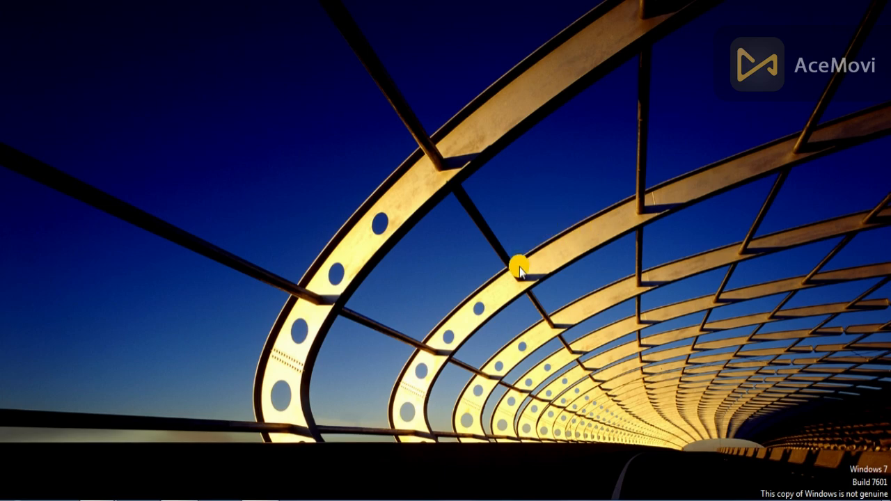
- Switch to Chrome and open WinToBootic's free download mirror page on the FileCroco website
left_click(179, 498)
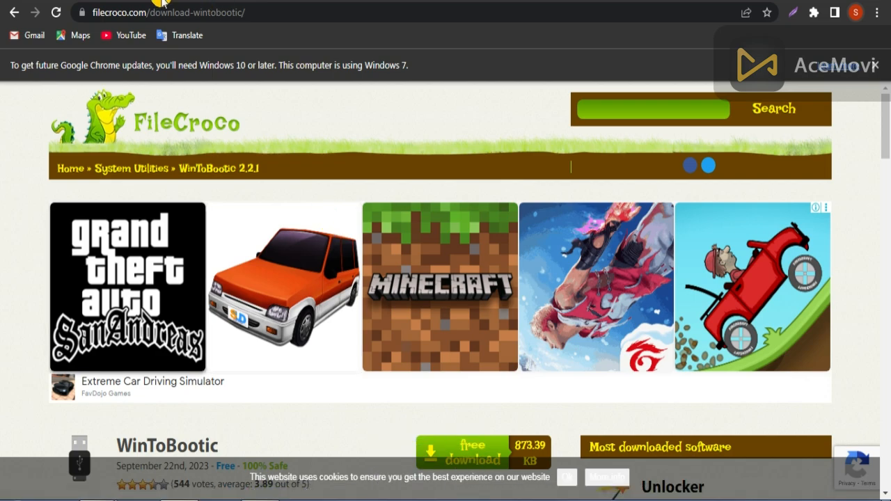
scroll(294, 166, "down", 1)
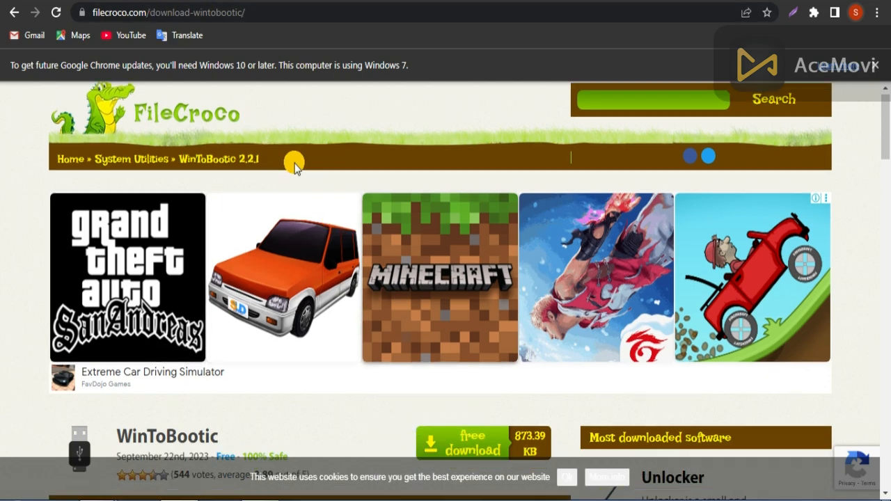
scroll(294, 166, "down", 3)
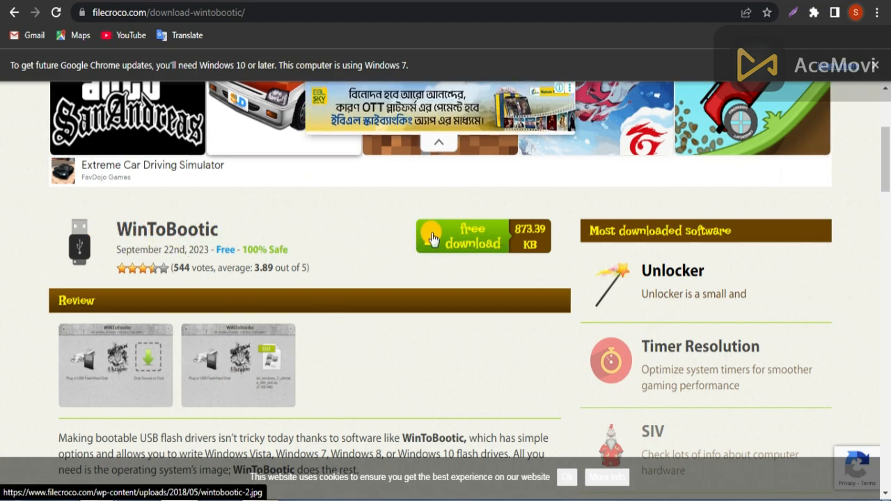
left_click(457, 241)
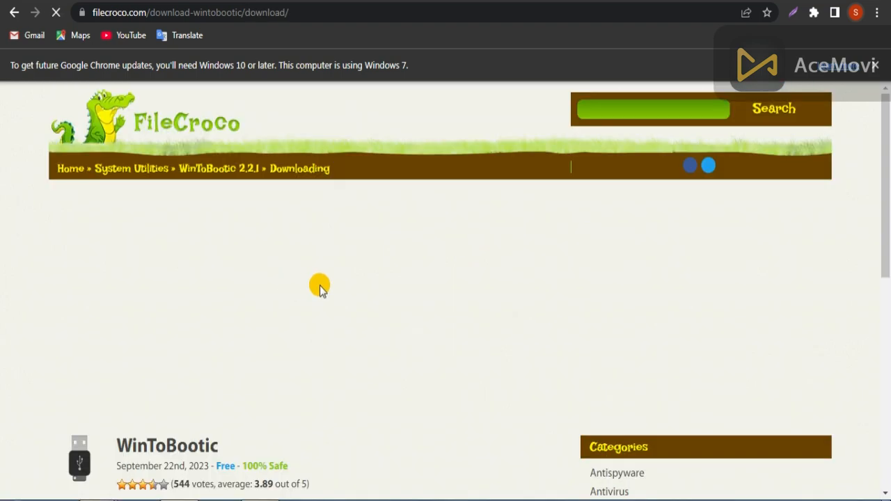
scroll(319, 285, "down", 2)
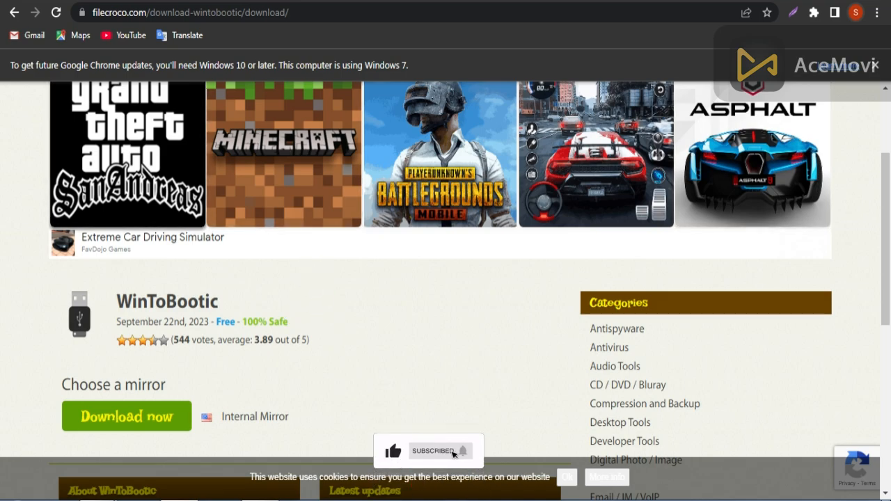
- Switch to the Internet Archive site and search its metadata for "windows 7 ios file"
left_click(197, 2)
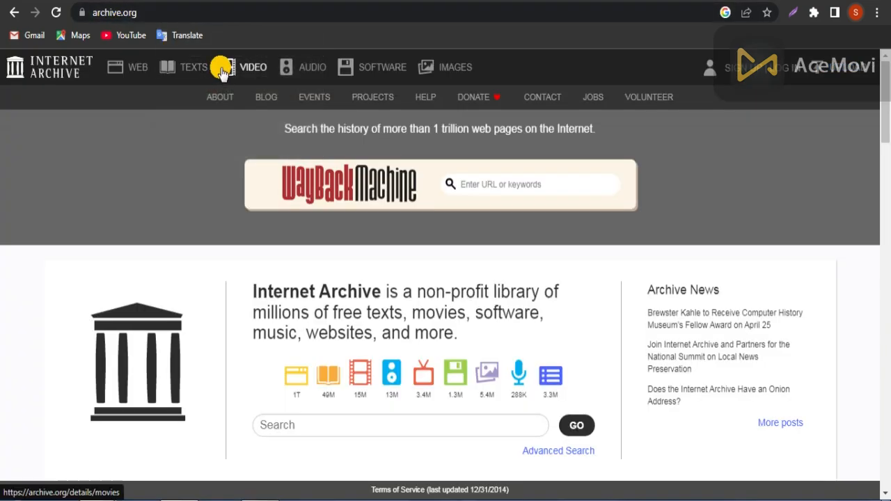
scroll(430, 243, "down", 2)
scroll(432, 247, "up", 2)
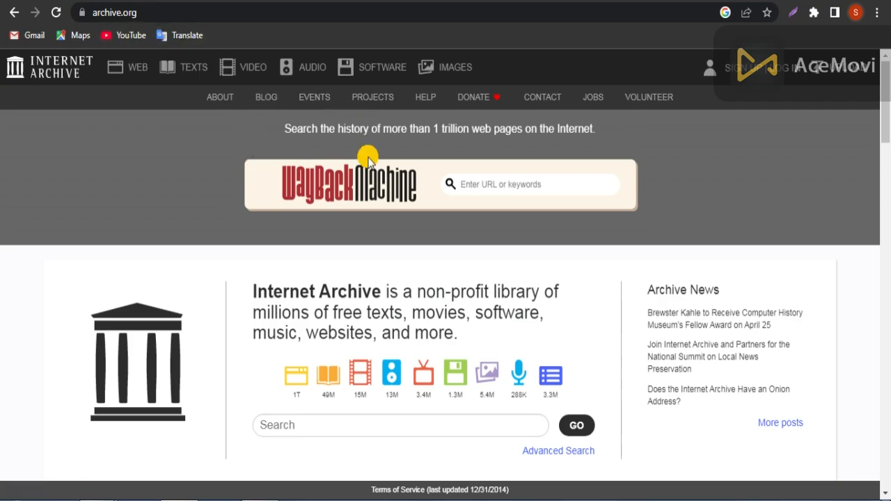
scroll(368, 158, "down", 3)
left_click(347, 211)
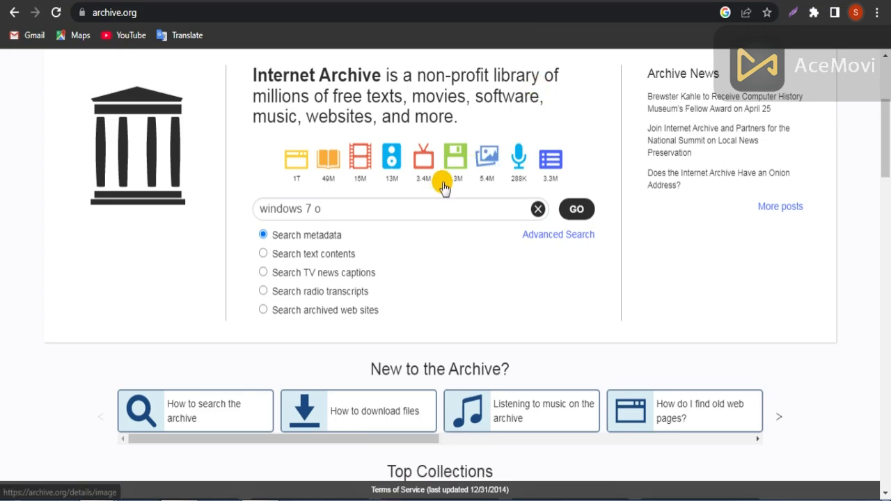
left_click(360, 206)
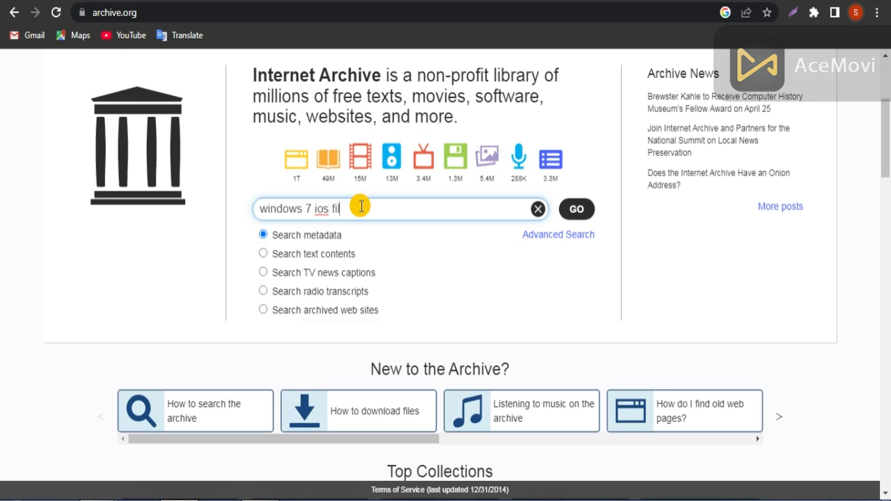
key("Return")
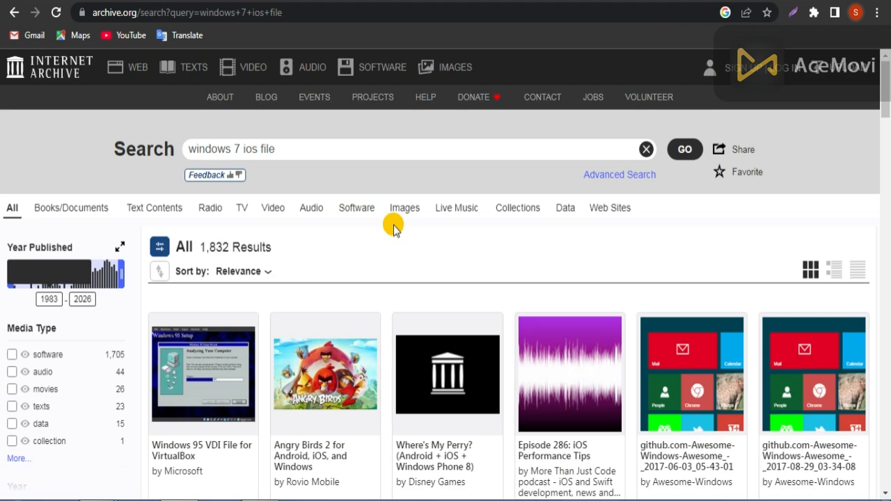
- Look through the search results, and extend the query to "windows 7 ios file ultamate"
scroll(393, 229, "down", 3)
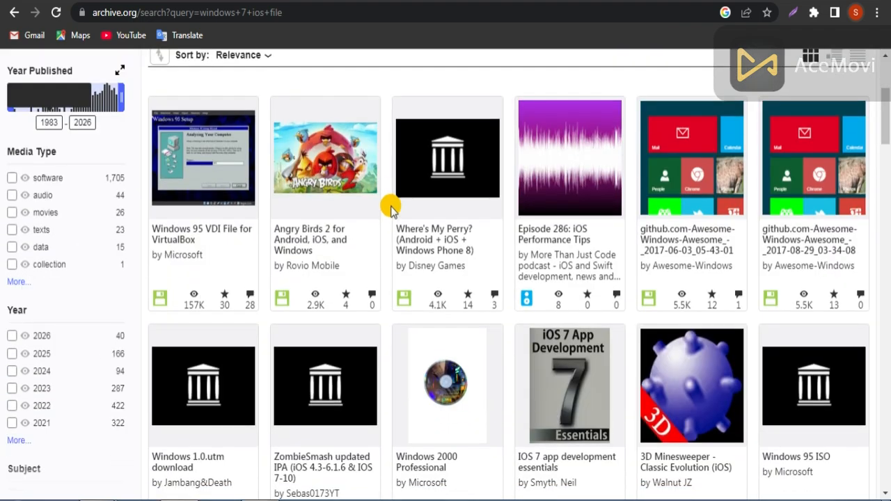
scroll(389, 207, "down", 2)
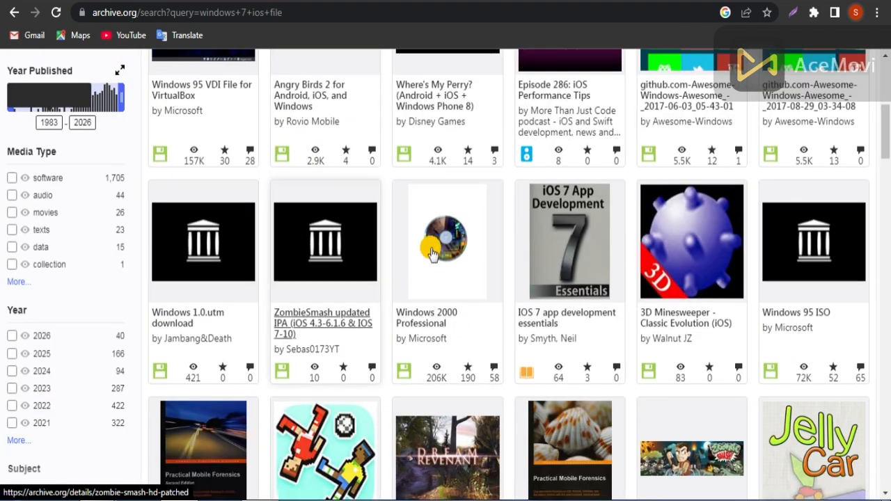
scroll(442, 247, "down", 2)
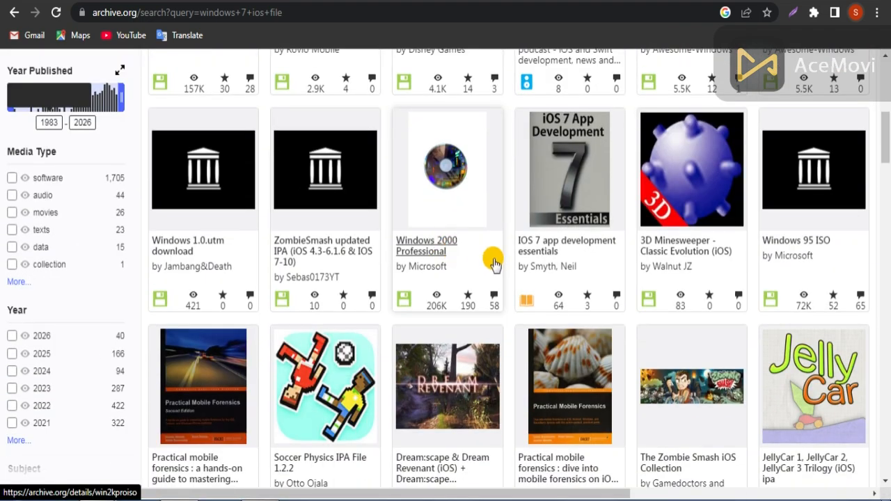
scroll(461, 248, "down", 2)
scroll(450, 259, "down", 5)
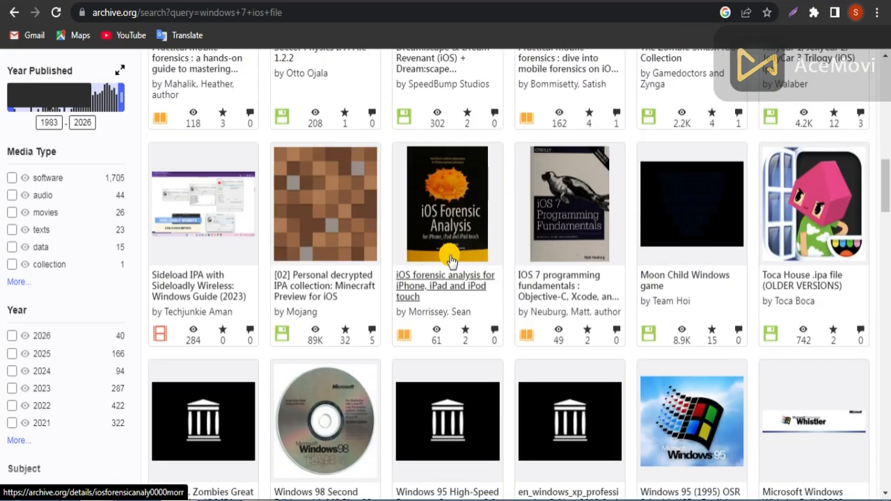
scroll(354, 207, "up", 13)
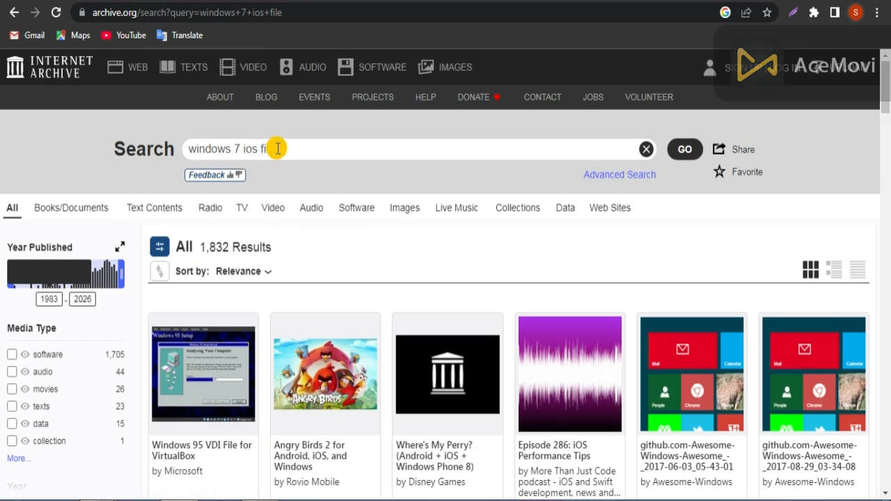
left_click(281, 149)
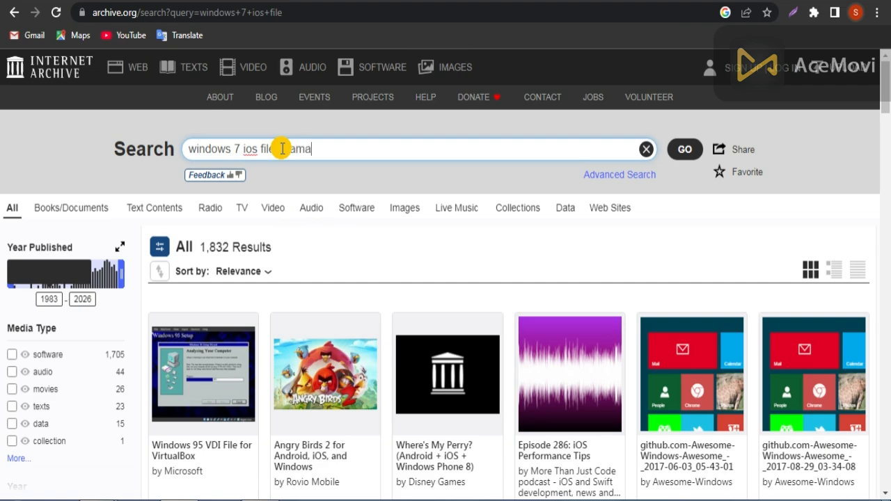
key("Return")
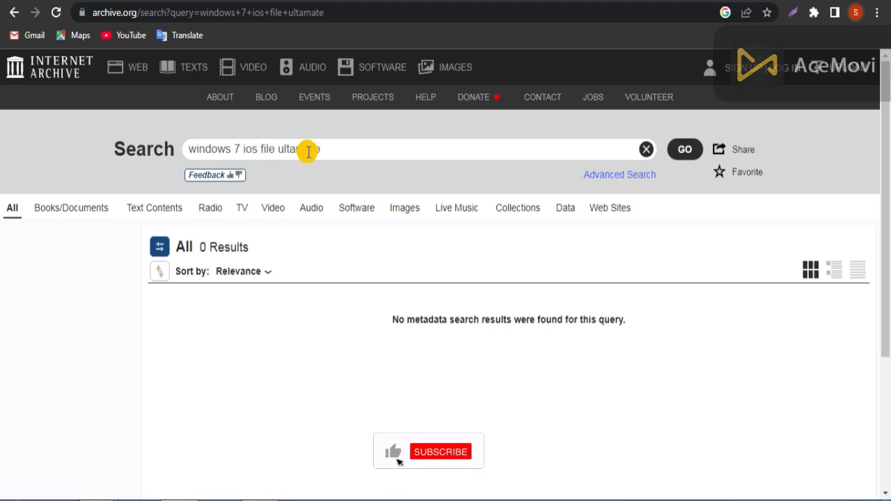
- Search the archive for "windows 7 ultimate" and open the item "Windows 7 Ultimate with SP1" to view its details and download options
left_click_drag(330, 149, 279, 149)
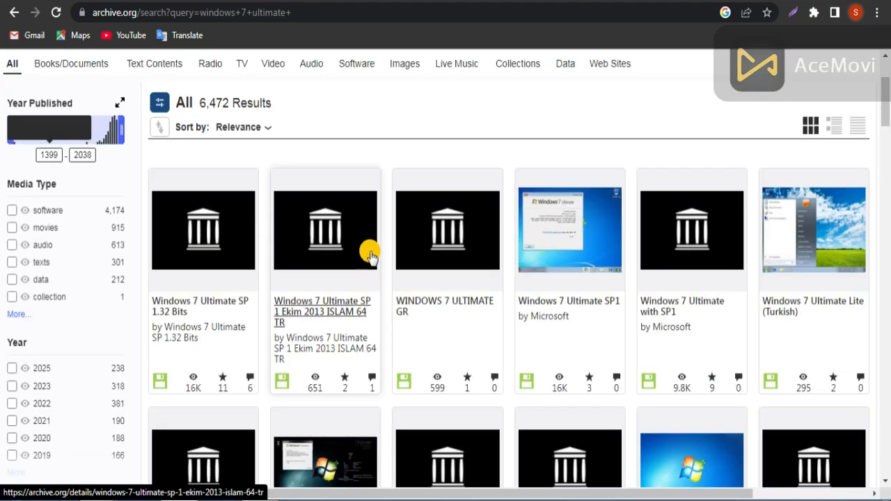
scroll(361, 258, "up", 3)
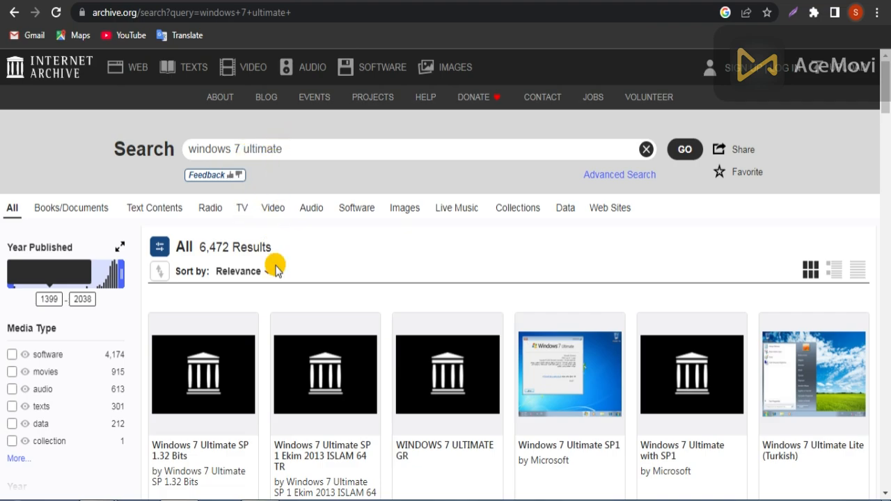
scroll(276, 260, "down", 2)
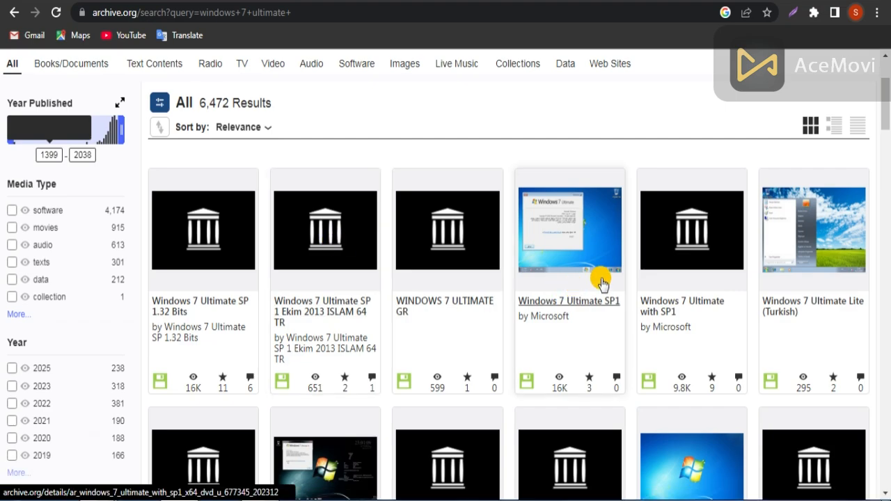
left_click(685, 259)
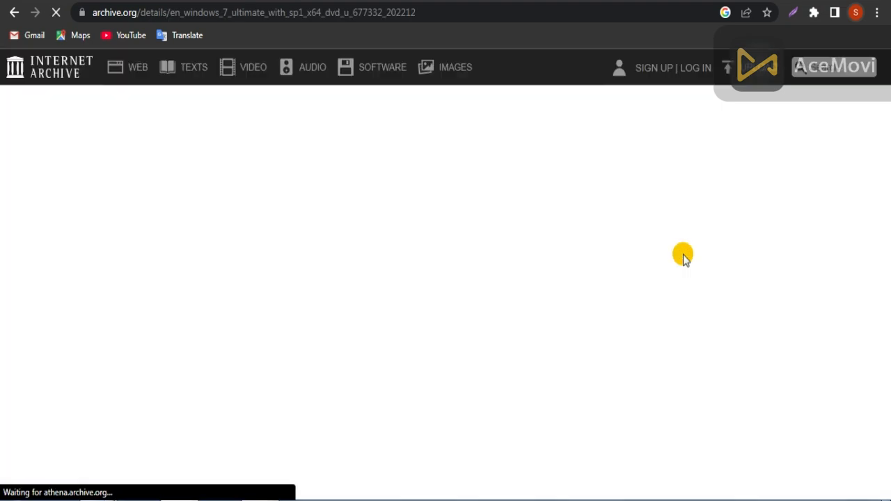
scroll(506, 313, "down", 3)
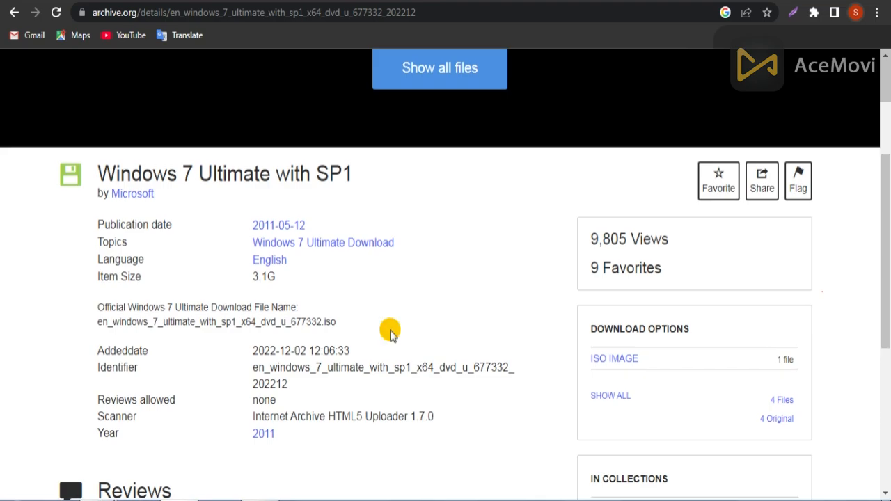
scroll(417, 313, "down", 2)
scroll(350, 308, "up", 1)
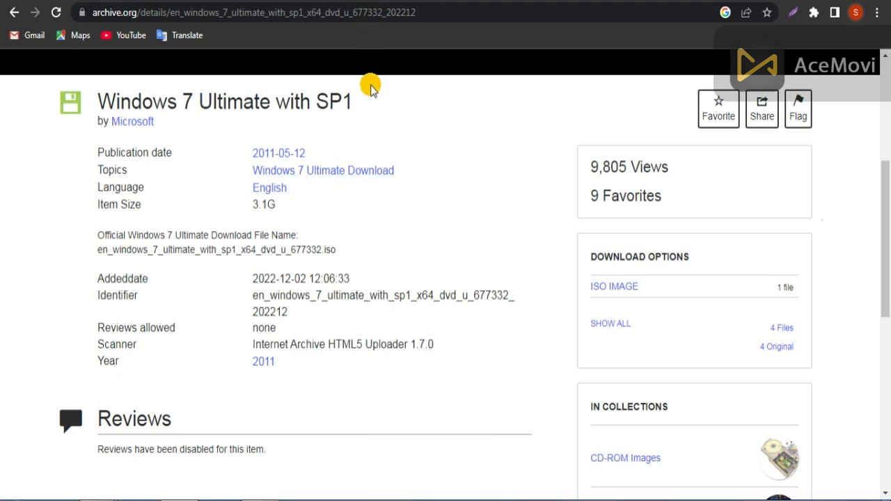
- From the Google results for "windows 10 iso download", open Microsoft's "Download Windows 10 Disc Image (ISO File)" page
key("alt+Left")
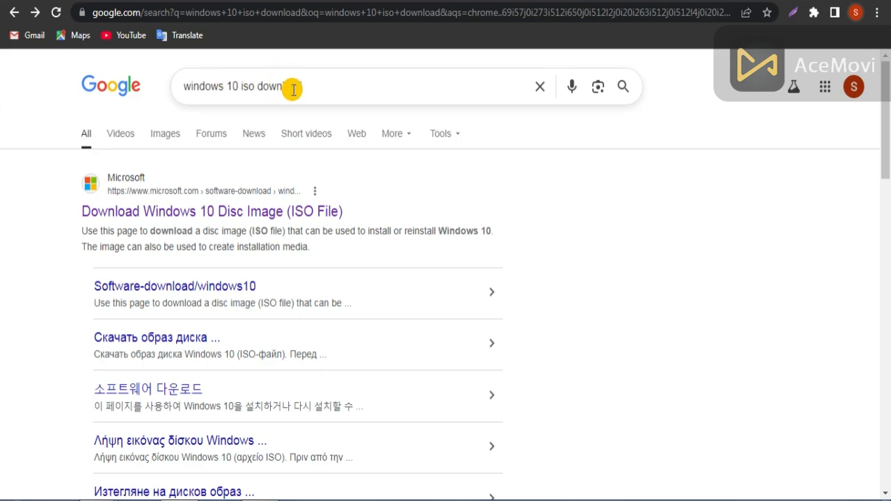
left_click(160, 218)
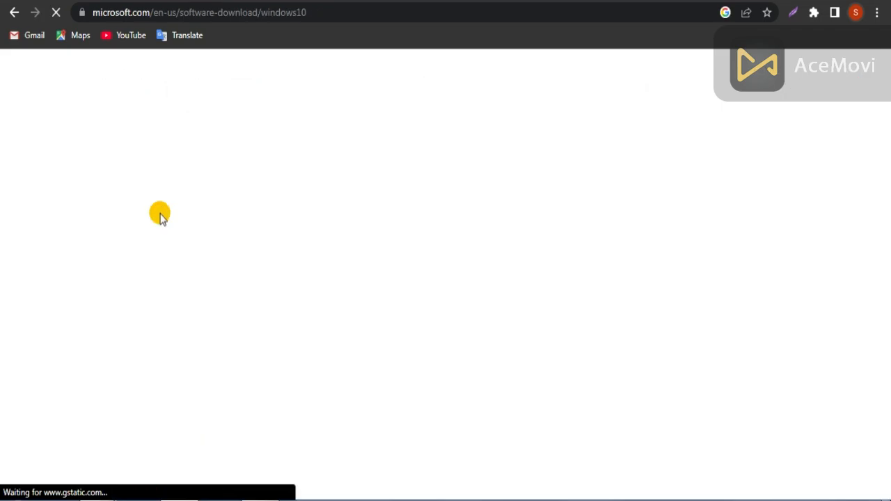
scroll(182, 285, "down", 4)
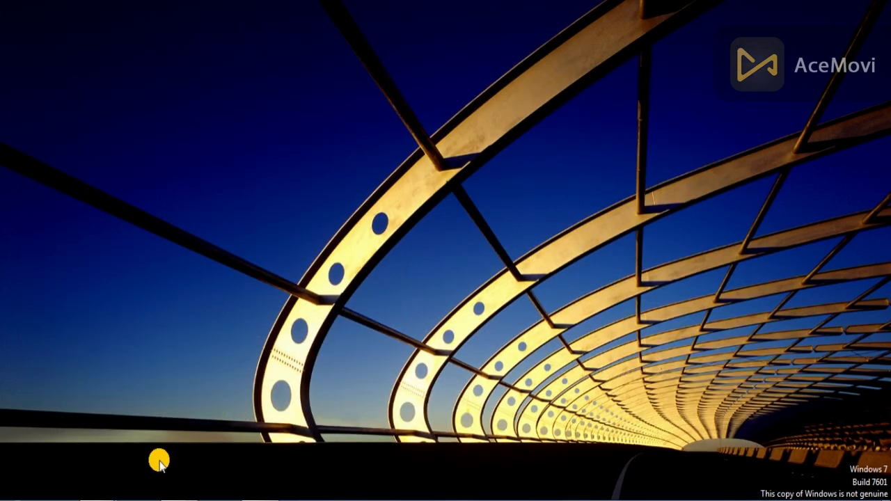
- Switch to Windows Explorer and open the WiNToBootic_v2.2.1 folder inside "memory chard and pendive boot"
mouse_move(167, 499)
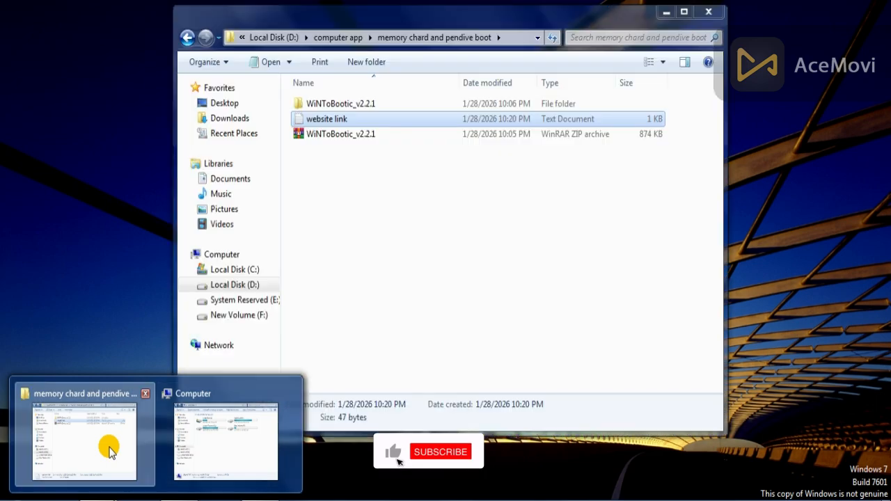
left_click(109, 448)
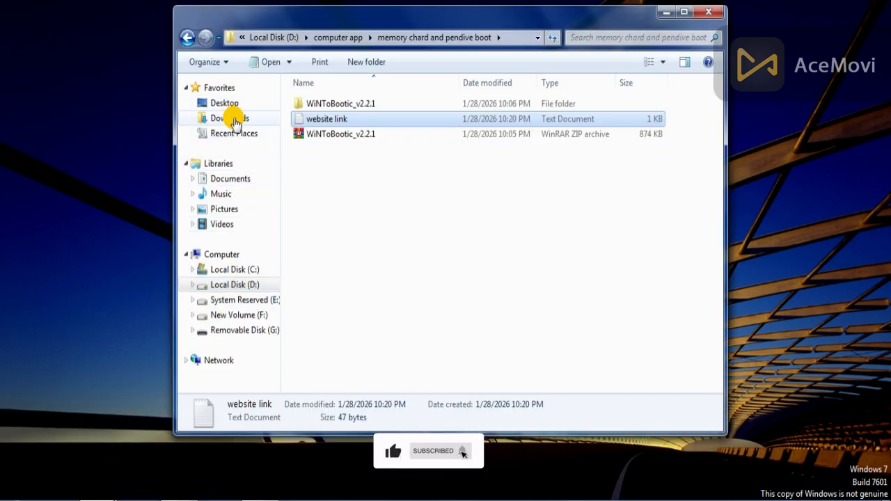
right_click(347, 137)
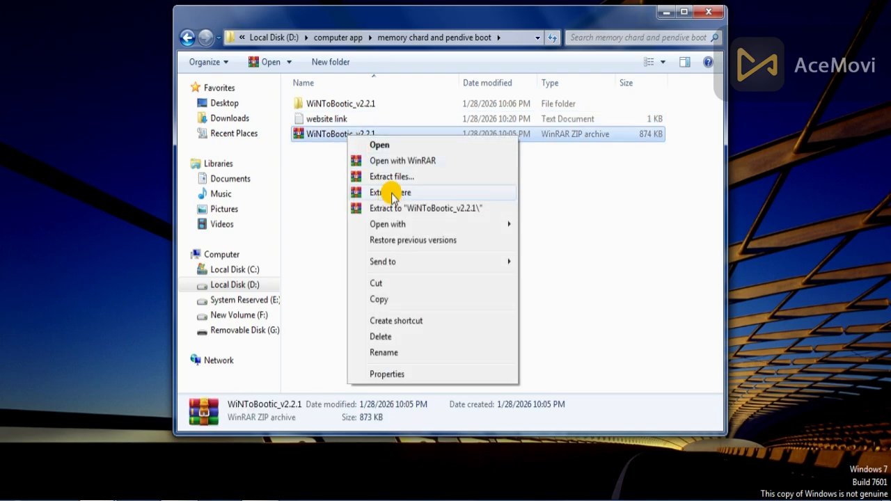
left_click(341, 105)
double_click(344, 103)
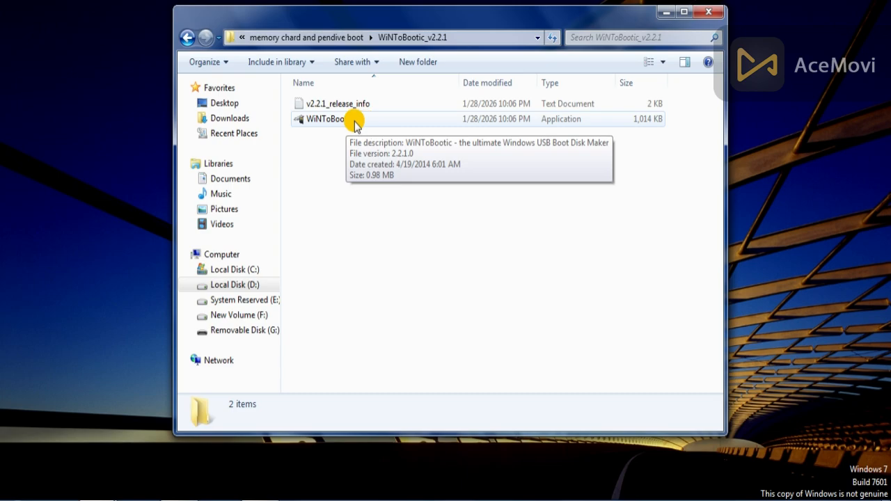
- Launch the WiNToBootic application, allowing it to run, and minimize the folder window
double_click(355, 122)
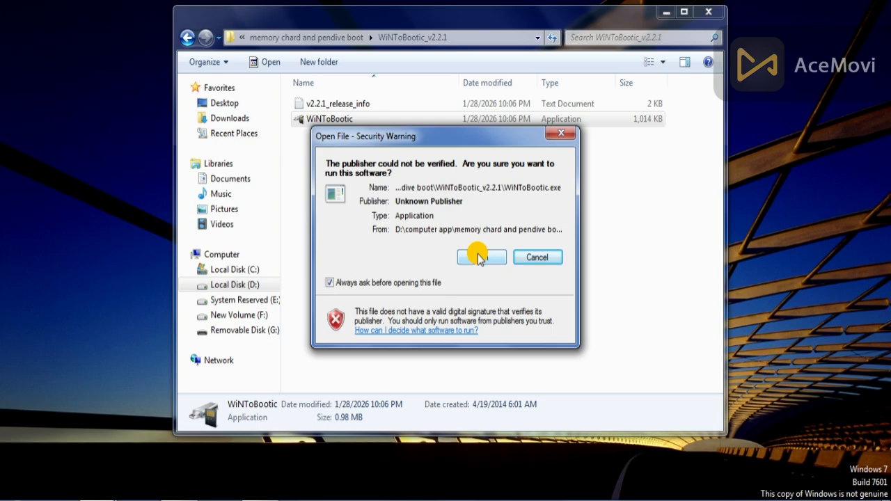
left_click(479, 257)
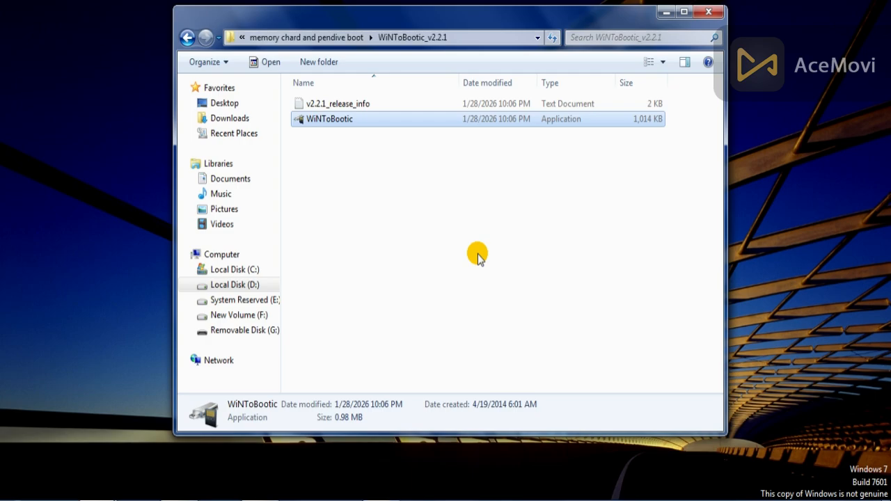
left_click(667, 11)
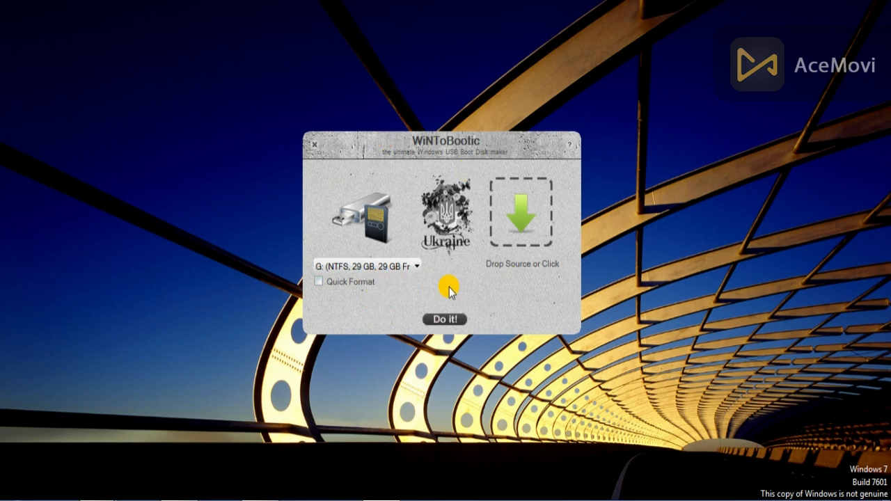
- Load the disc image Win7_Ult_SP1_English_x64 from the "windows 7" folder on Local Disk (D:) as the source
left_click(521, 224)
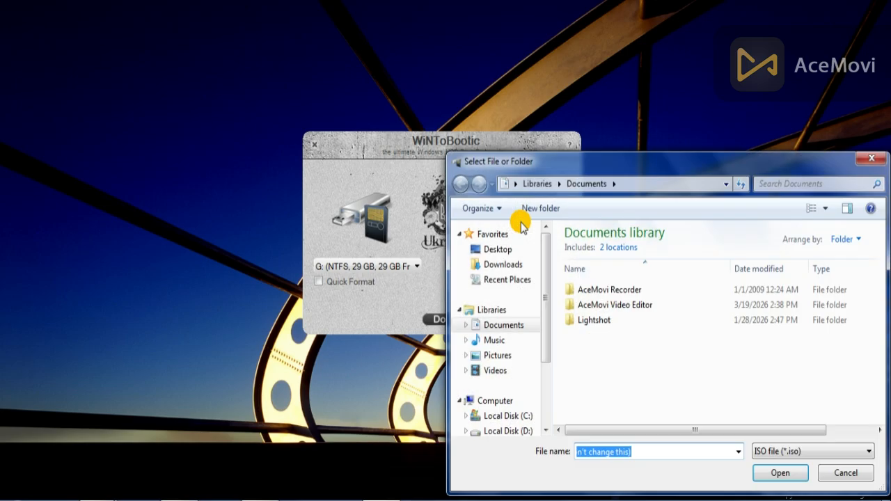
scroll(545, 327, "down", 4)
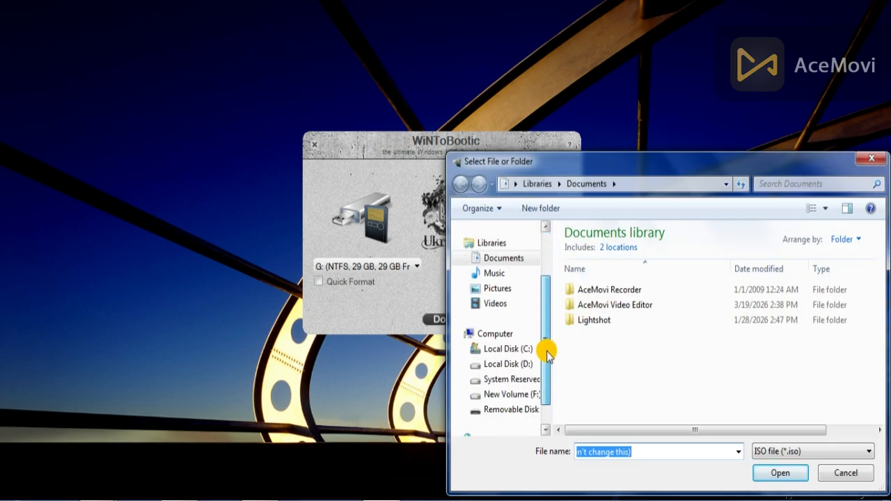
scroll(546, 323, "up", 3)
left_click_drag(546, 319, 546, 314)
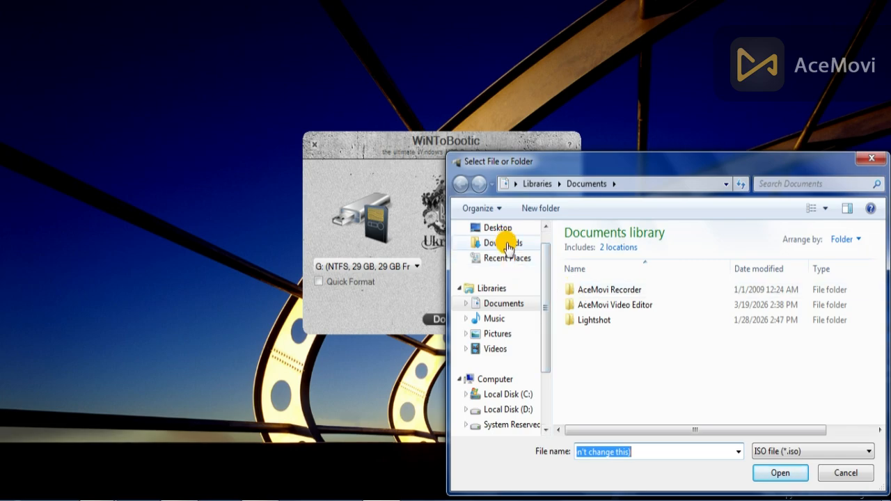
left_click_drag(544, 327, 545, 360)
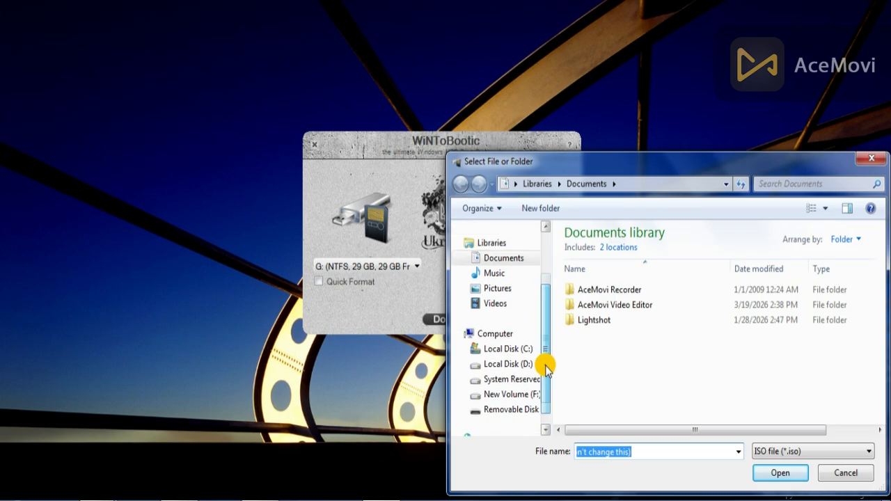
left_click(508, 363)
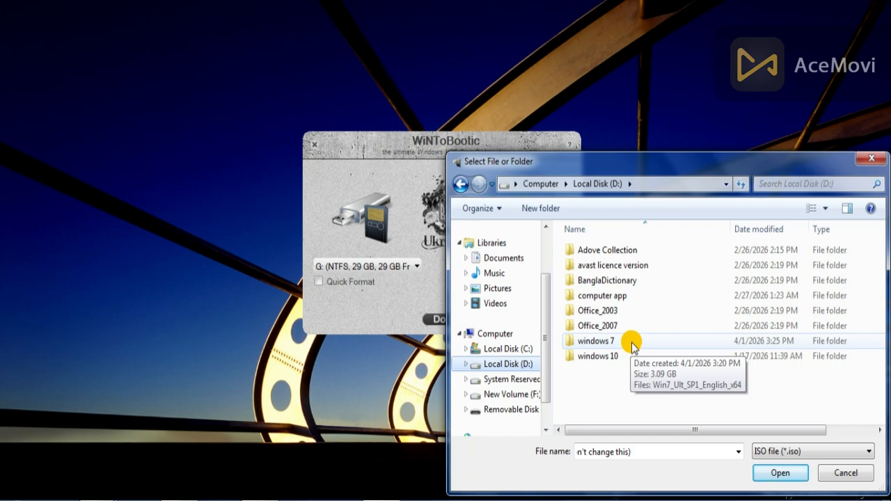
left_click(632, 343)
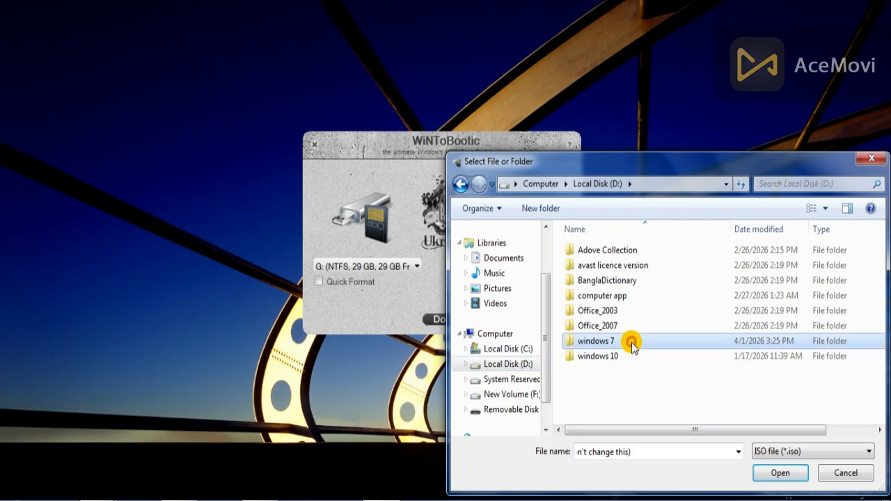
left_click(631, 342)
double_click(632, 341)
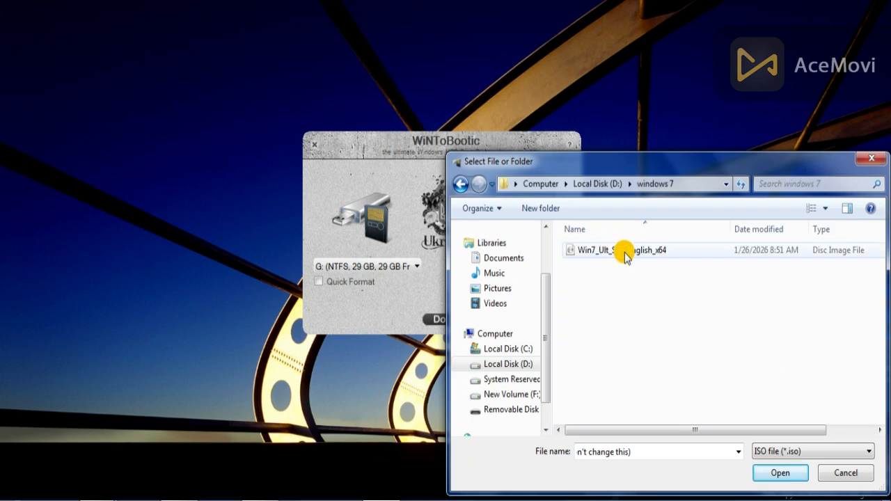
left_click(622, 251)
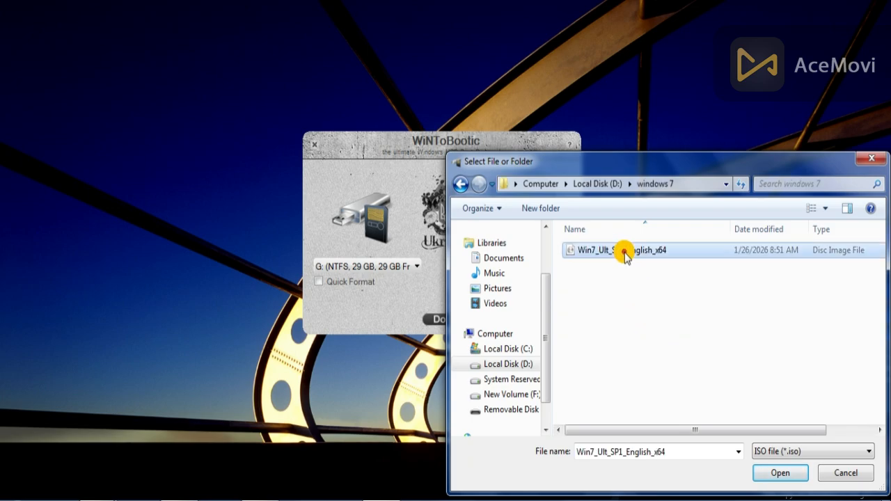
left_click(795, 472)
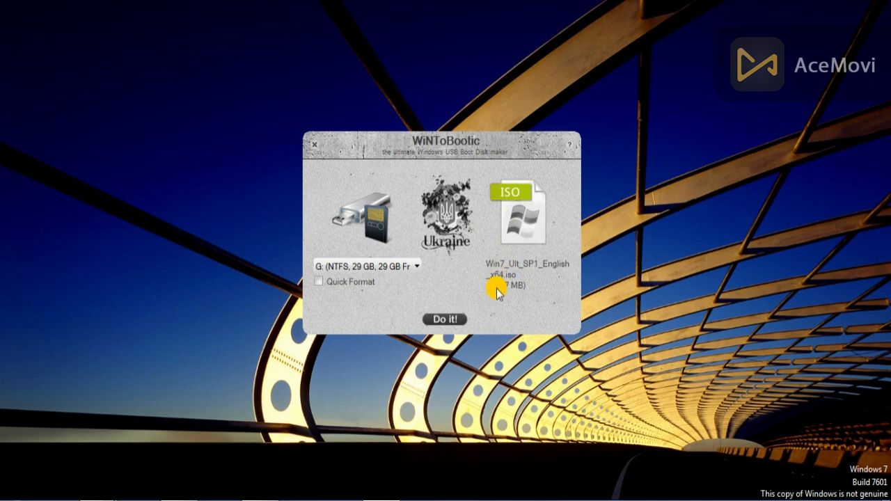
- Write the loaded Windows 7 image to drive G:, accepting the confirmation, and close WiNToBootic once writing is done
left_click(442, 320)
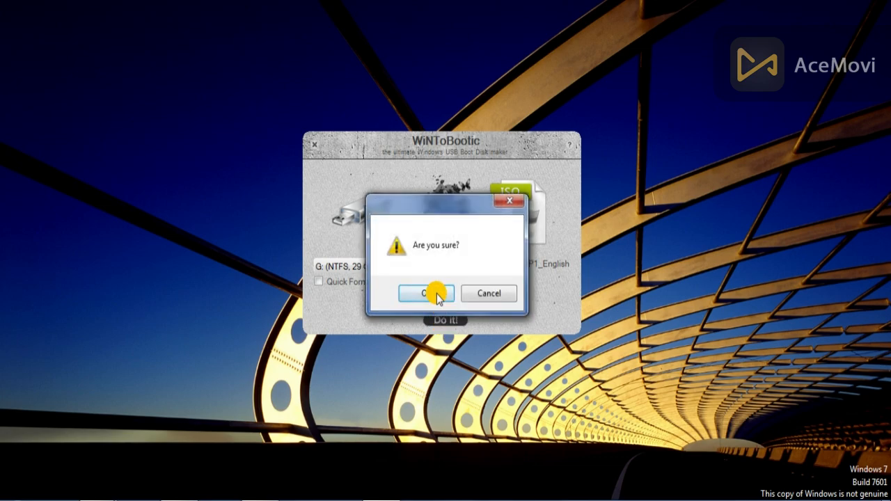
left_click(437, 293)
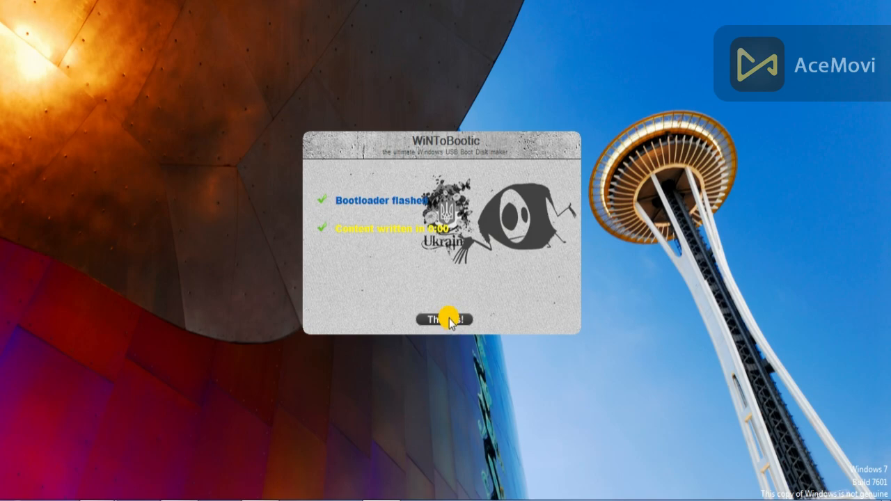
left_click(450, 320)
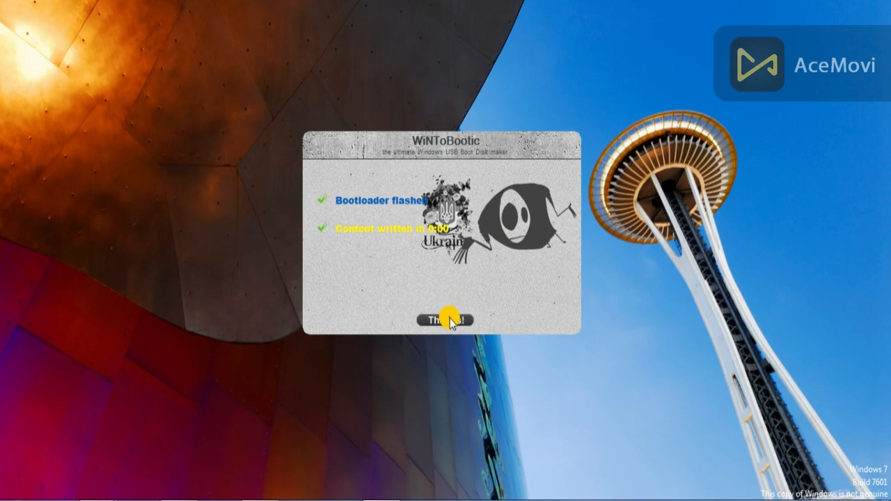
left_click(314, 143)
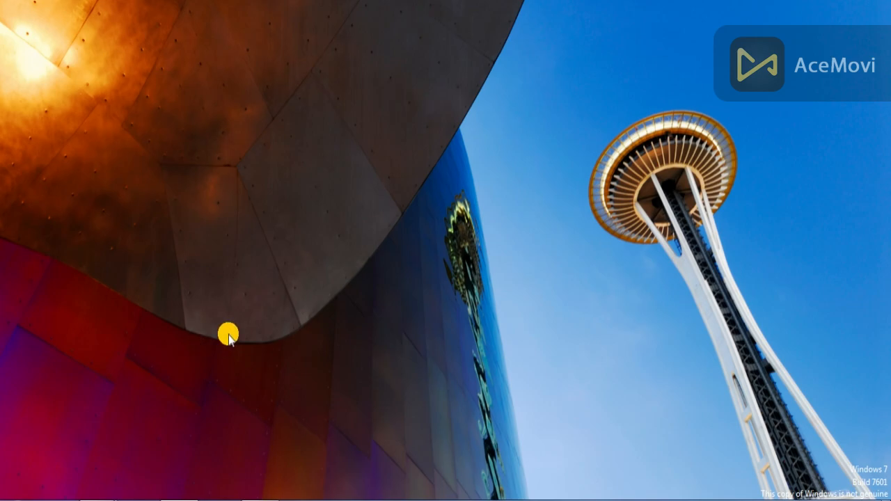
- Switch to the open Computer window in Windows Explorer to check Removable Disk (G:)
right_click(322, 215)
left_click(358, 259)
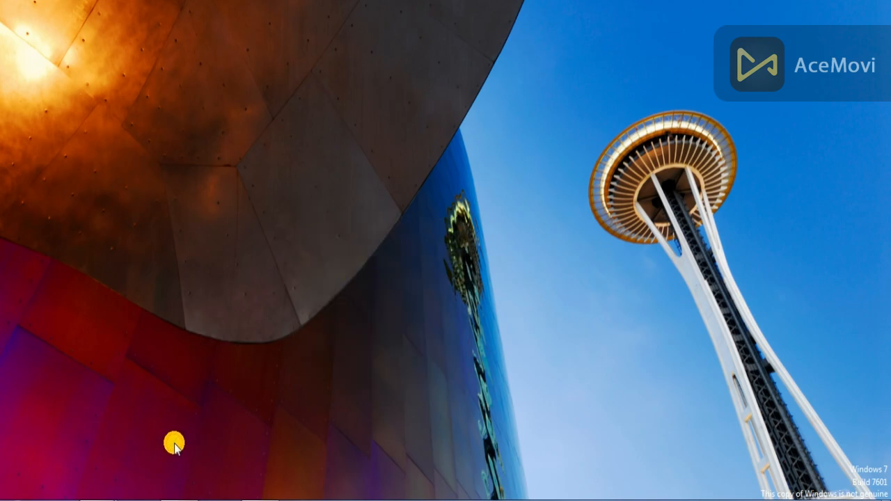
mouse_move(105, 477)
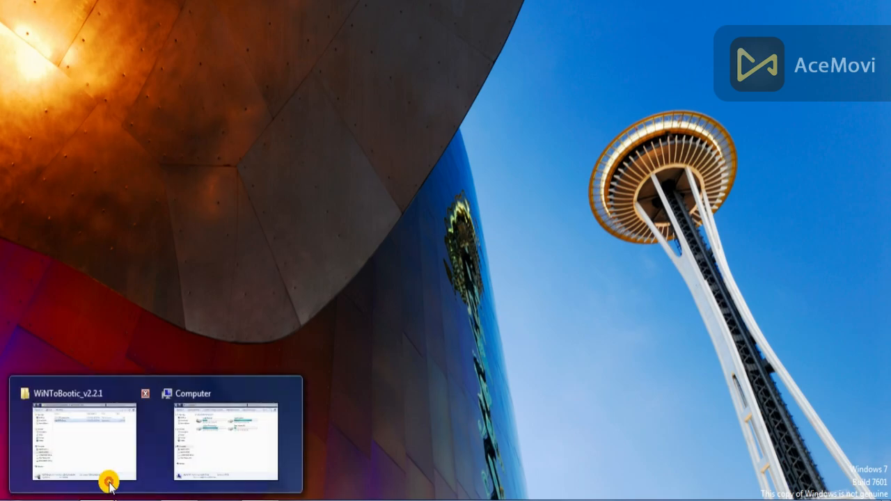
left_click(201, 452)
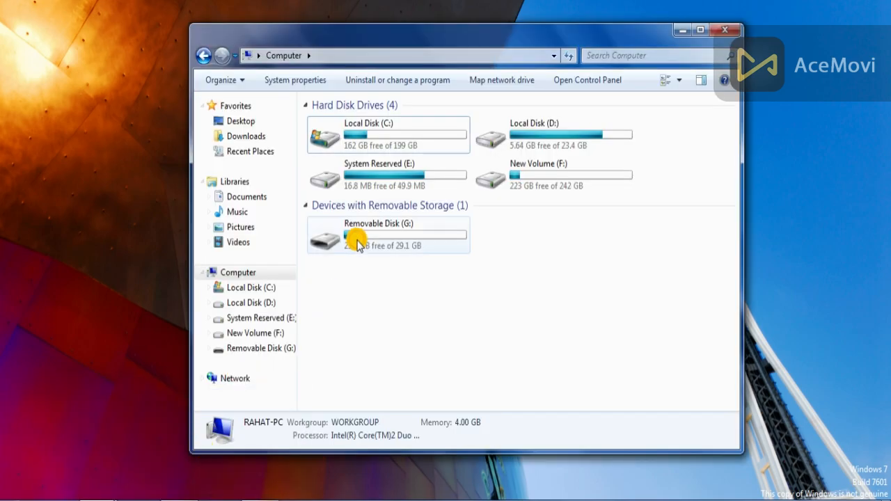